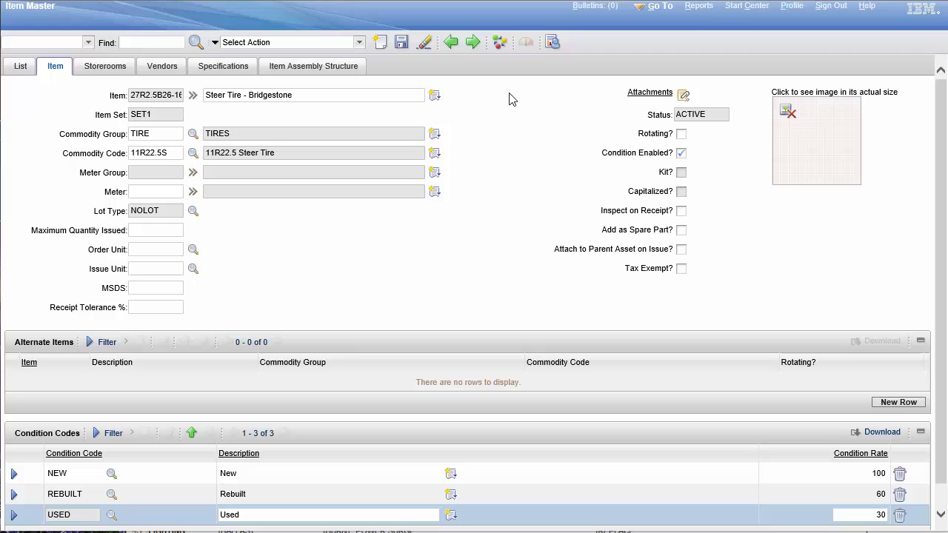
Review the tire item's number and description, and examine the values available for its commodity group and commodity code.
triple_click(154, 93)
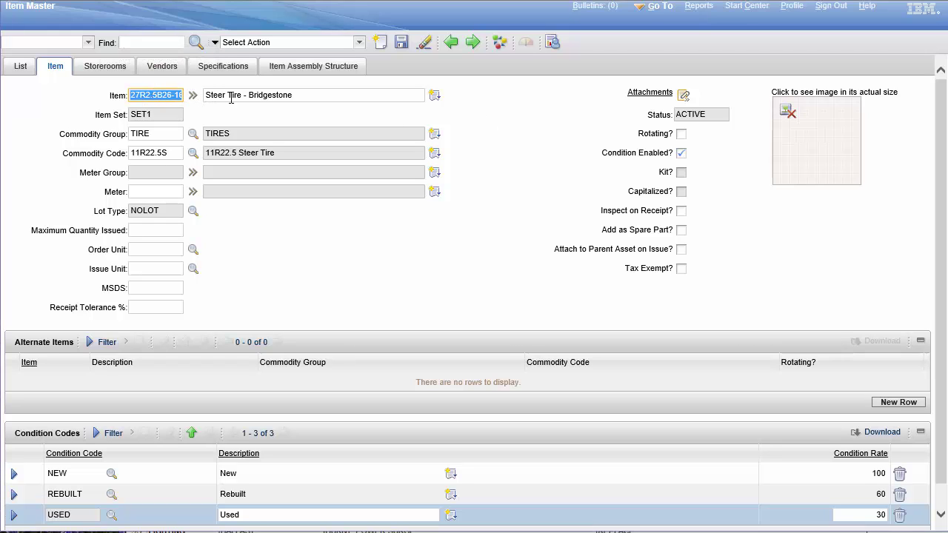
triple_click(326, 95)
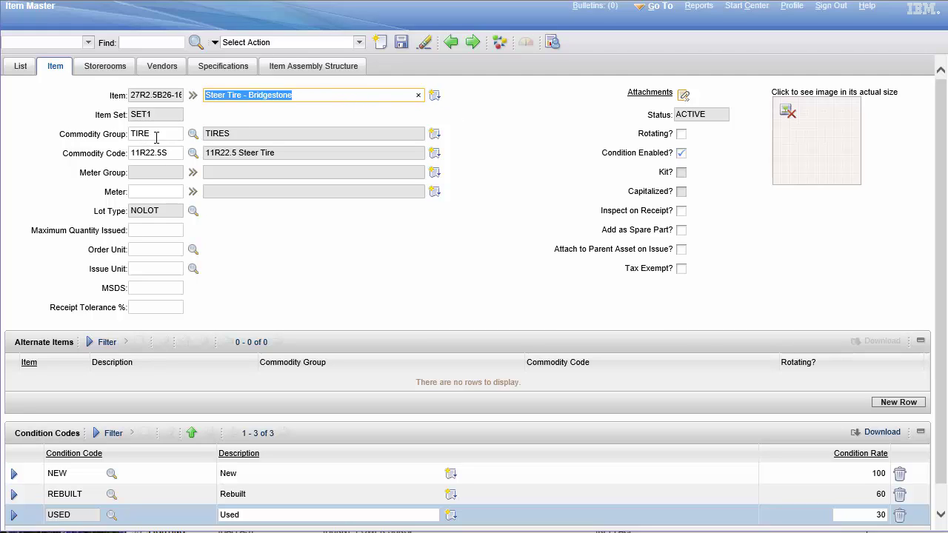
click(195, 134)
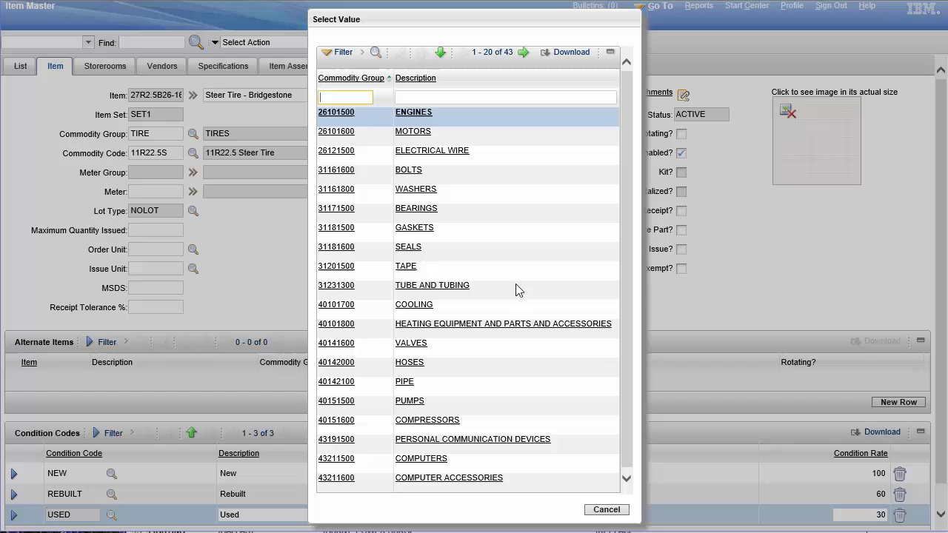
click(606, 510)
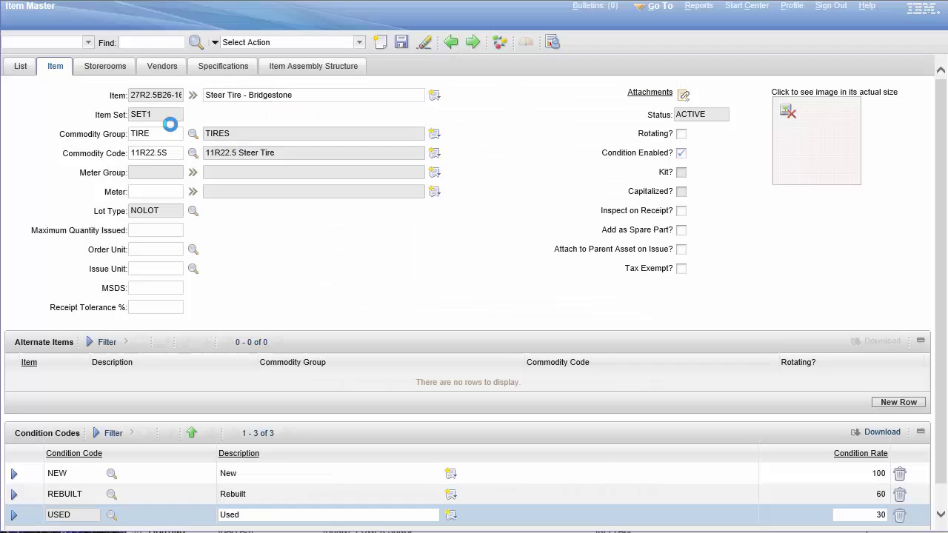
click(192, 154)
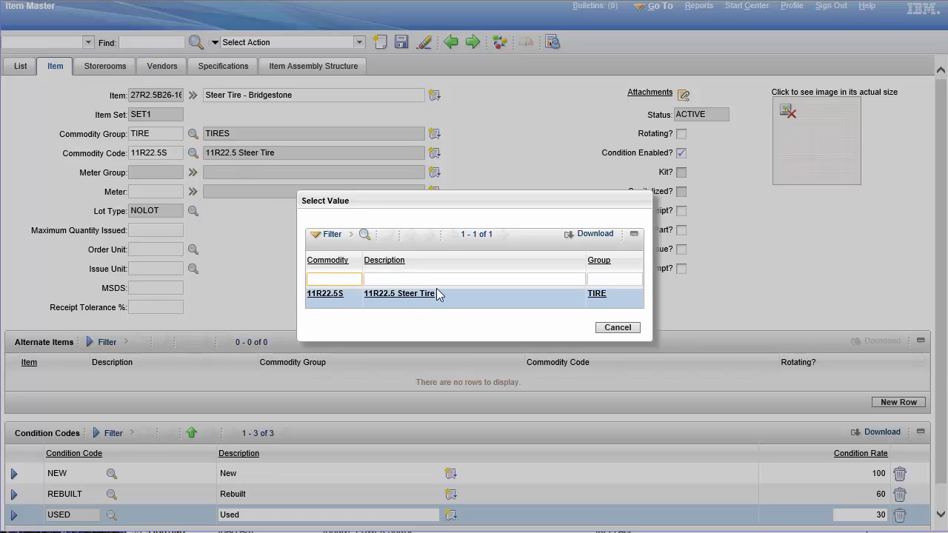
click(619, 328)
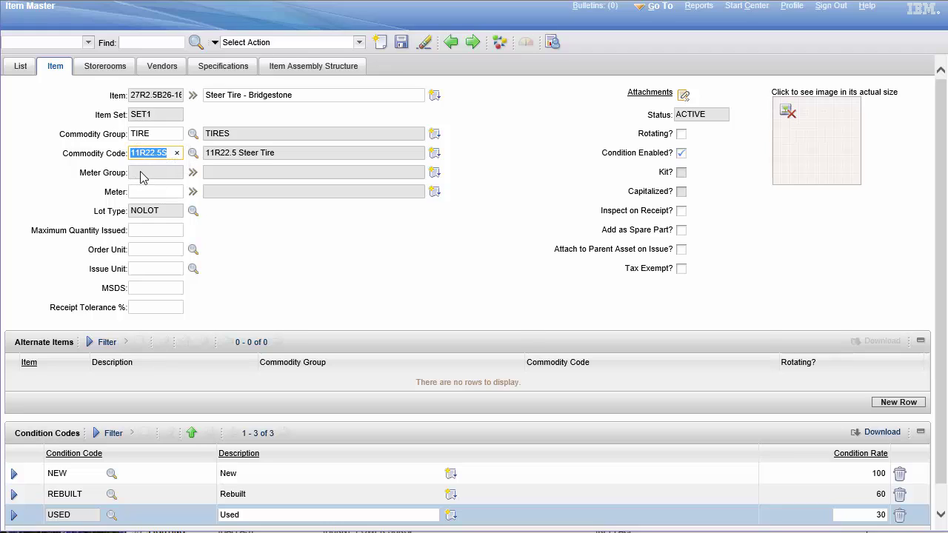
Switch the item's Rotating setting on and off to compare how the Meter Group and Lot Type fields respond.
click(681, 136)
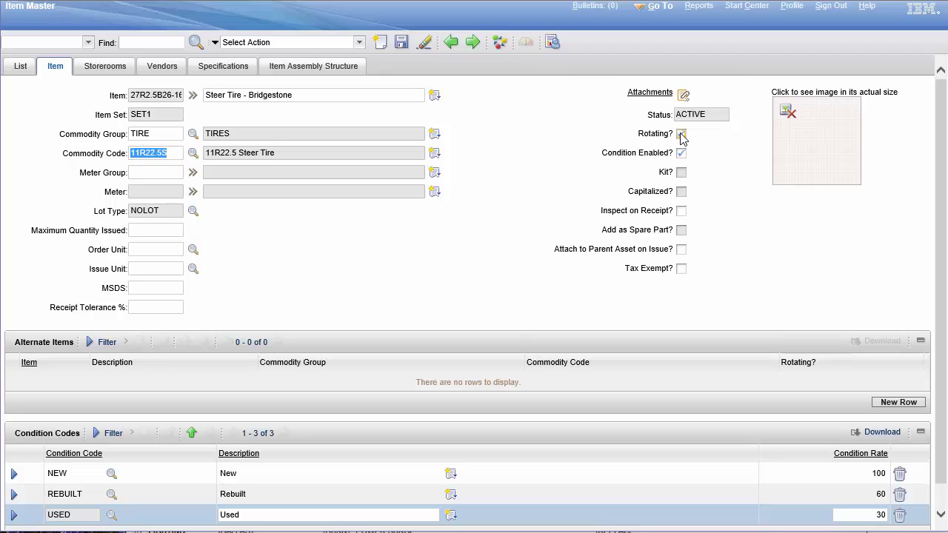
click(145, 172)
click(681, 133)
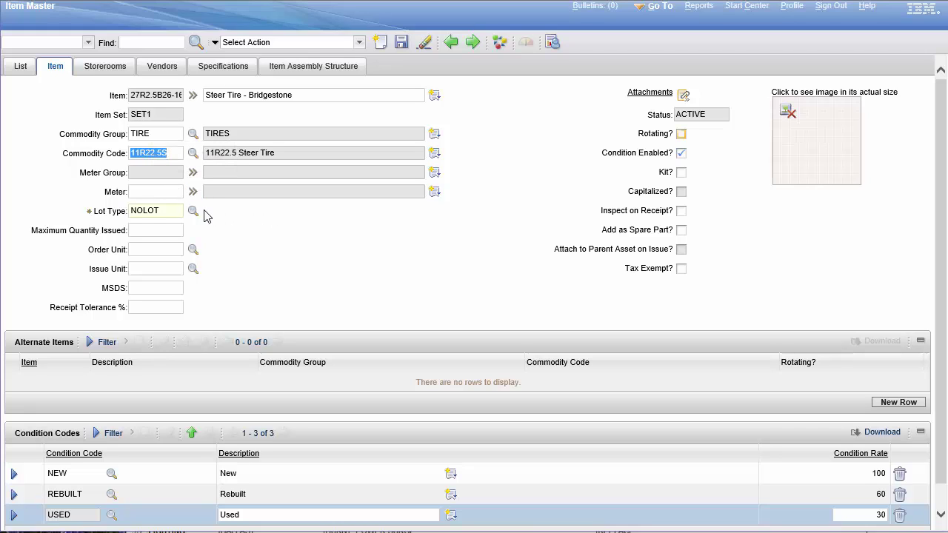
click(165, 215)
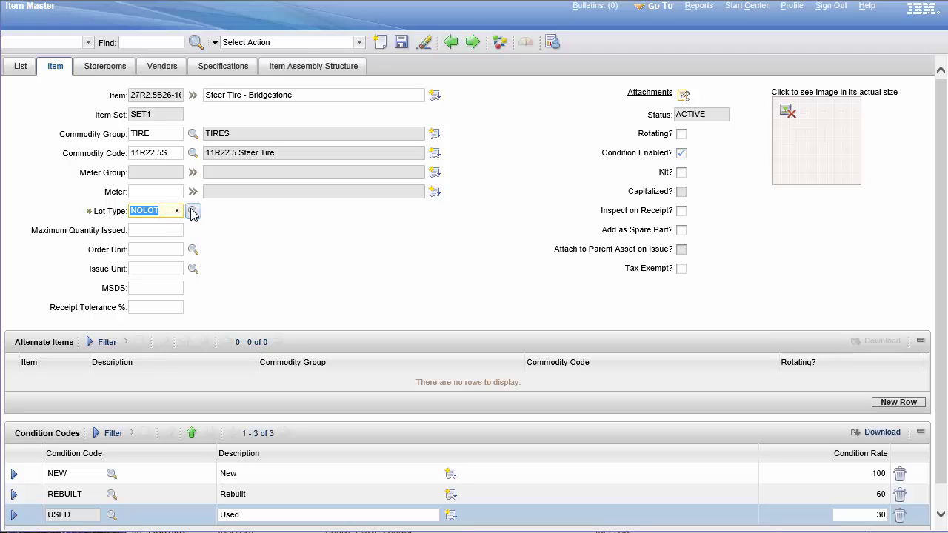
click(310, 214)
click(681, 134)
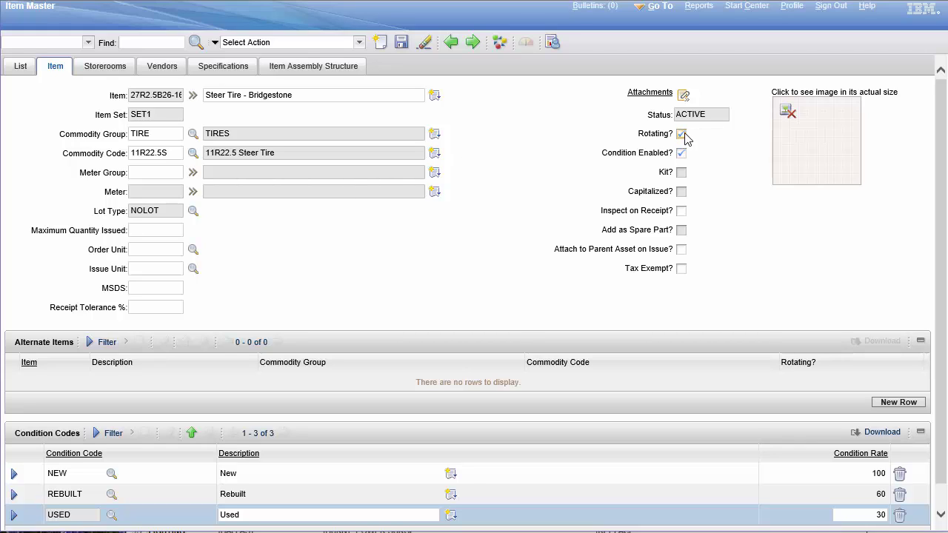
click(682, 135)
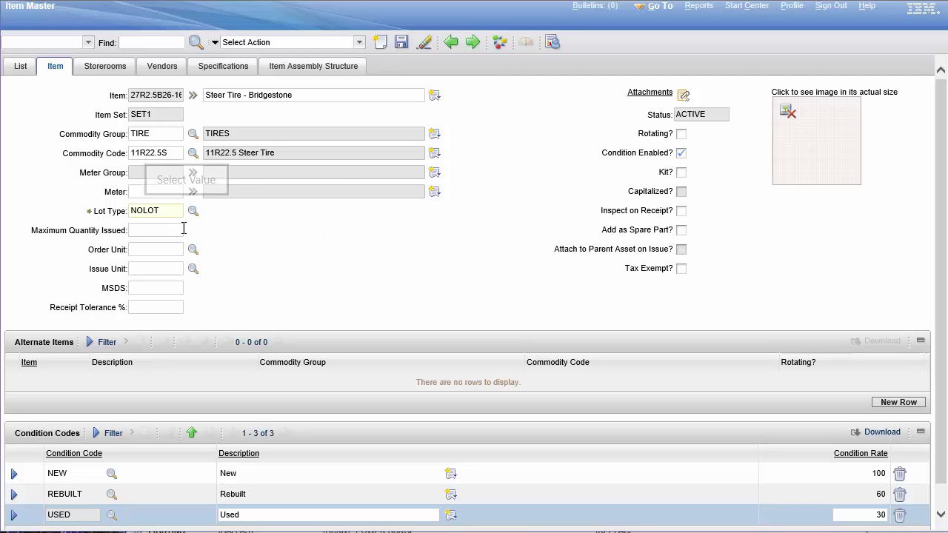
Inspect the Maximum Quantity Issued field and examine the units of measure available for the order unit and issue unit.
click(167, 230)
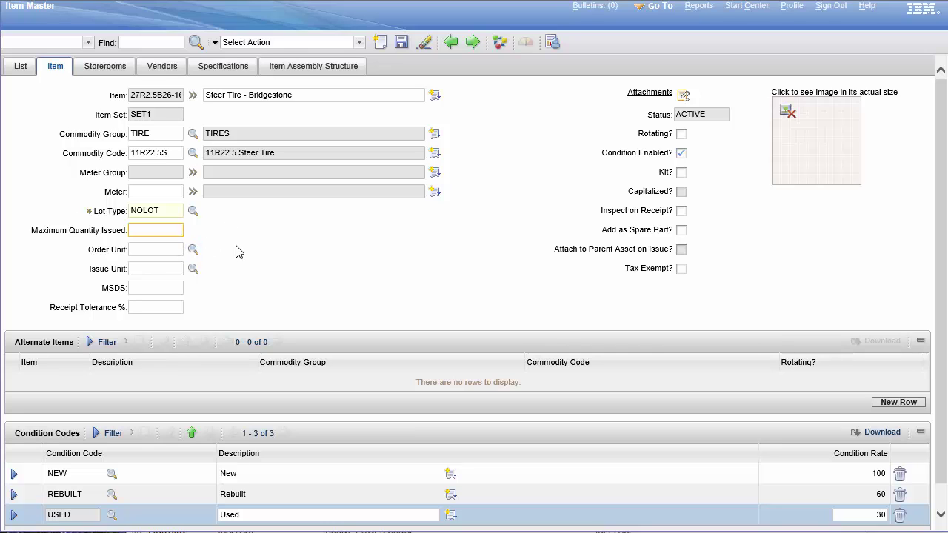
click(192, 251)
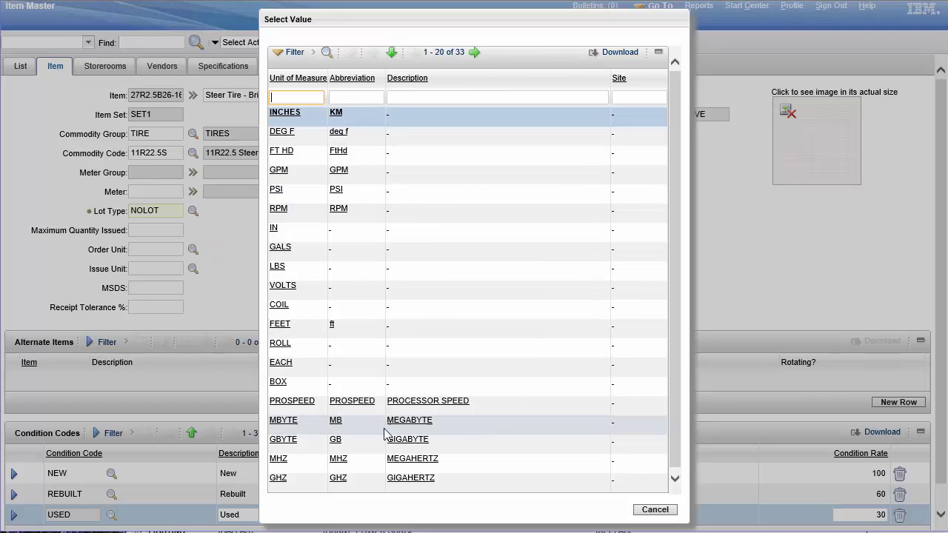
click(654, 511)
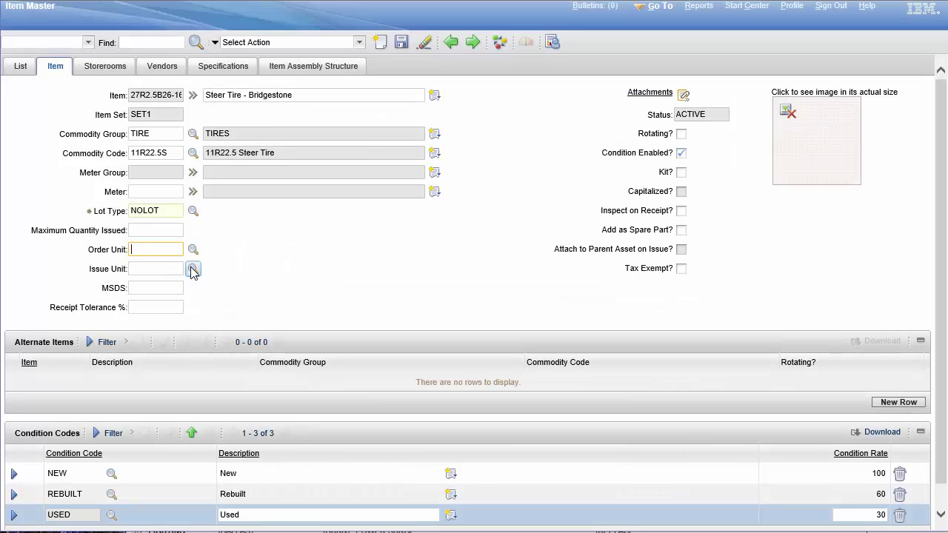
click(192, 271)
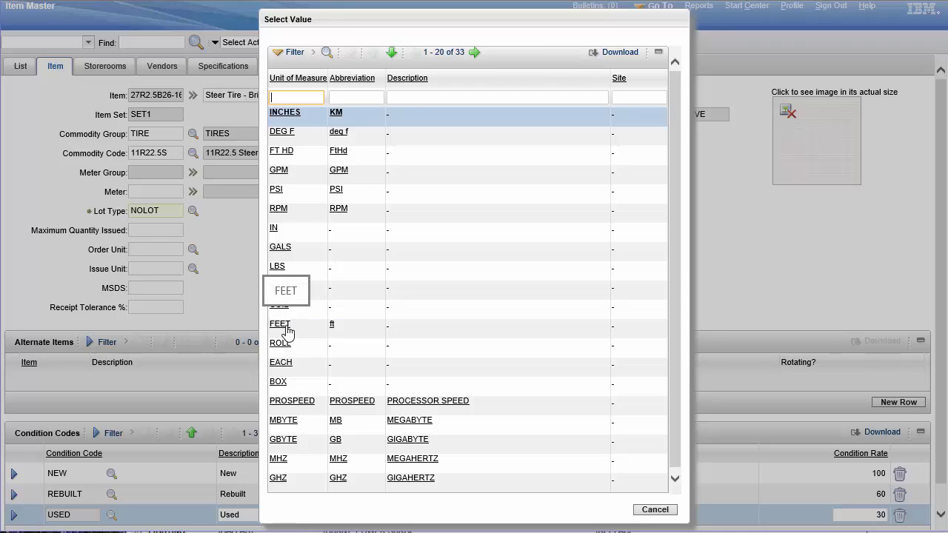
click(654, 509)
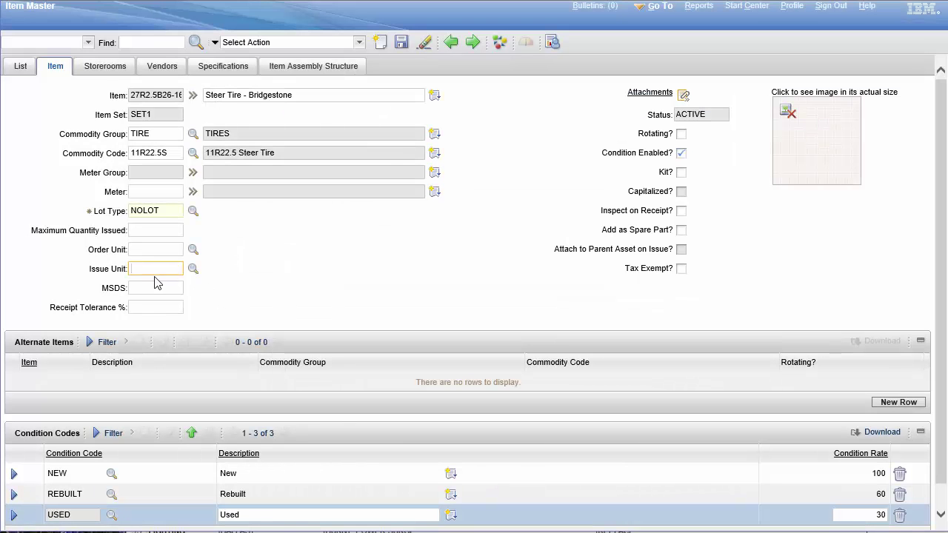
Inspect the MSDS and Receipt Tolerance % fields and the options for adding attachments to the item.
click(138, 288)
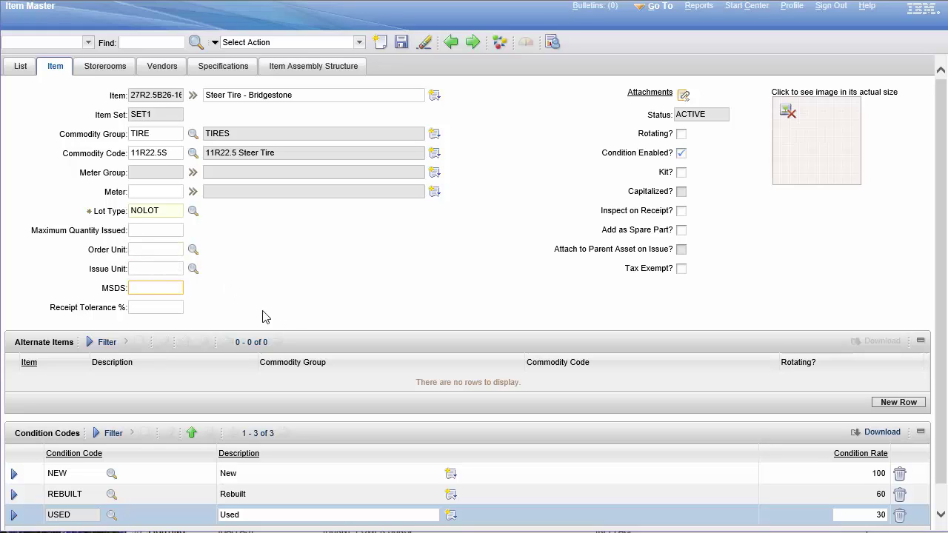
click(173, 306)
click(684, 96)
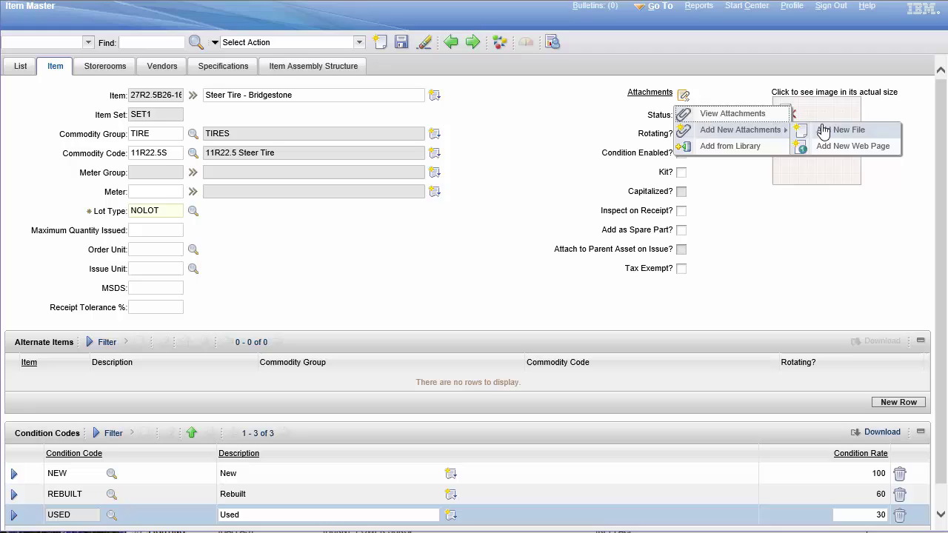
mouse_move(741, 133)
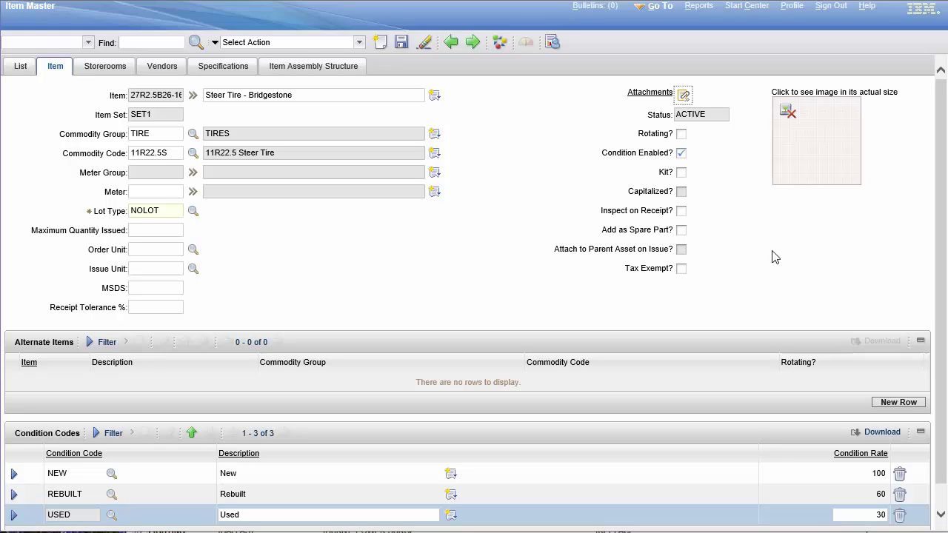
Try to turn off Condition Enabled and delete the USED and REBUILT condition codes, restoring both rows.
click(681, 153)
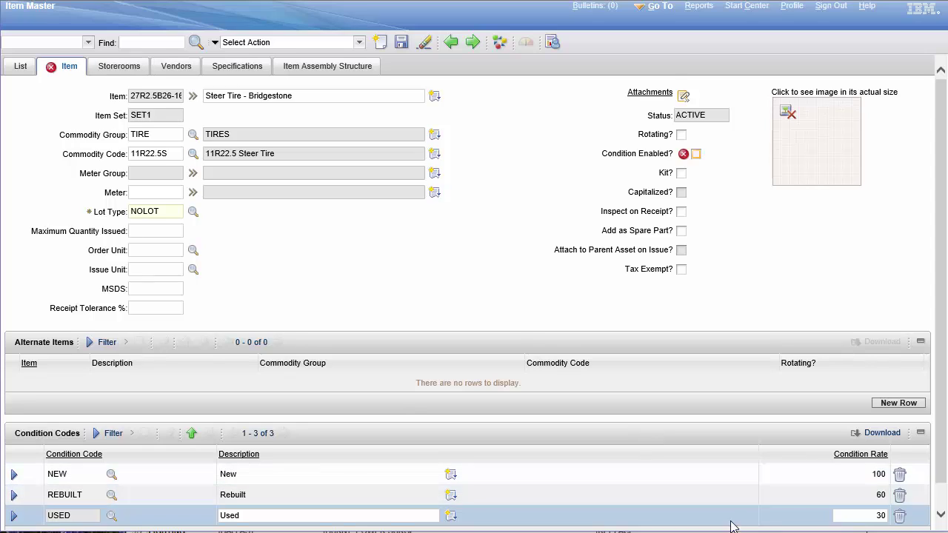
click(696, 157)
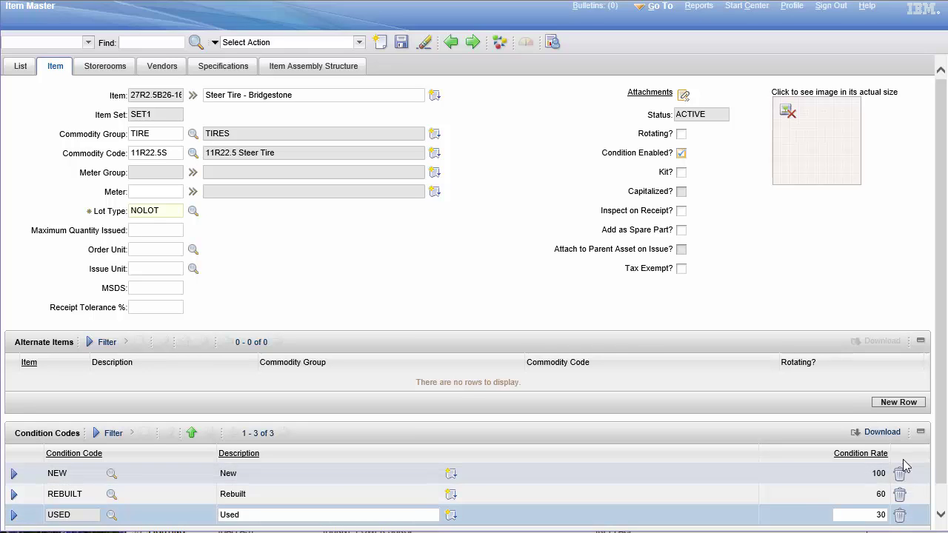
click(900, 515)
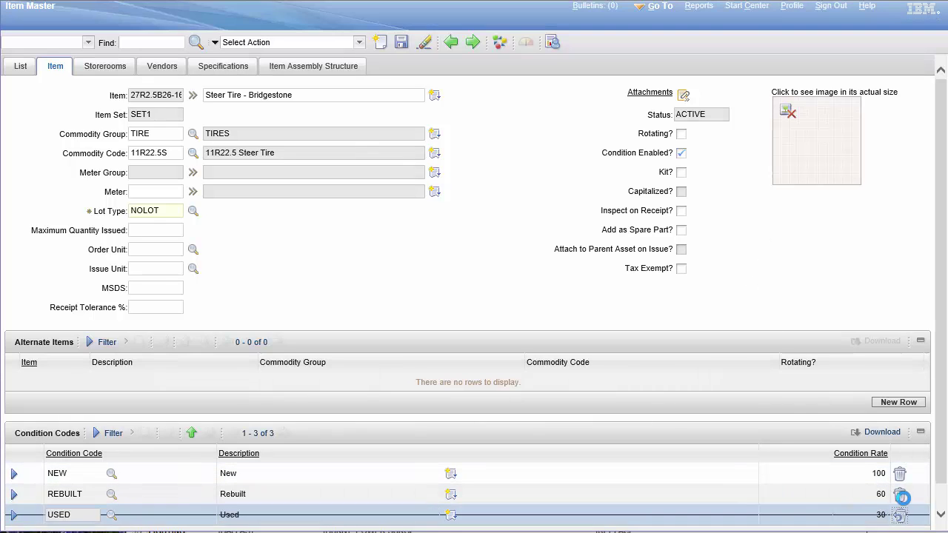
click(900, 494)
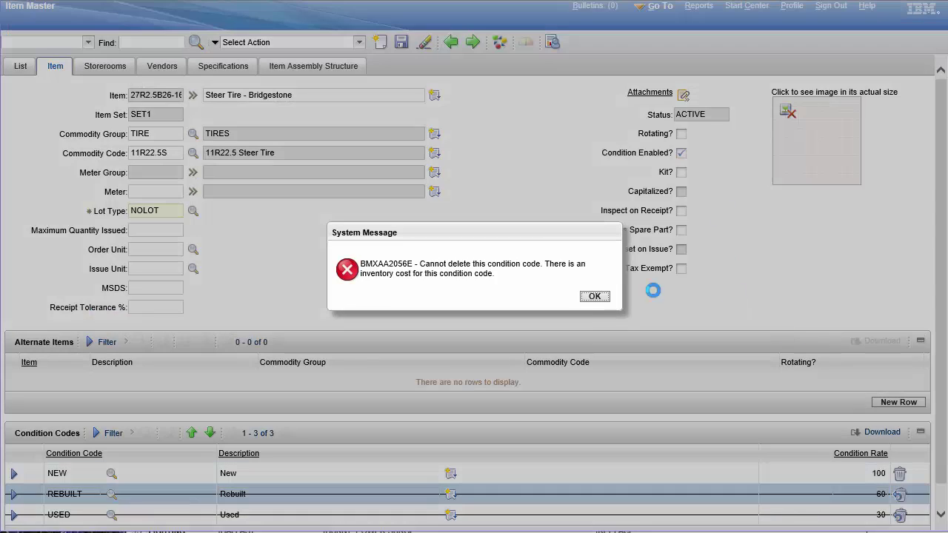
click(597, 300)
click(596, 298)
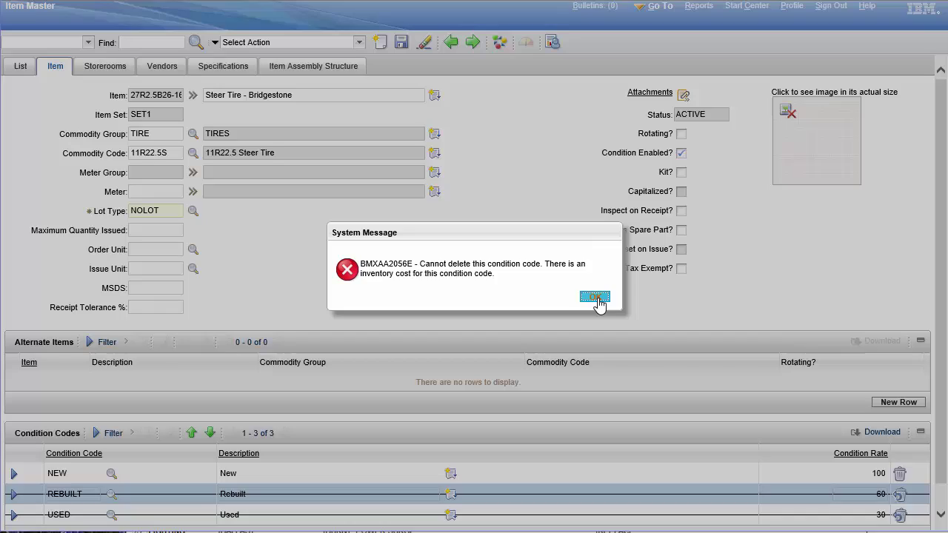
click(900, 511)
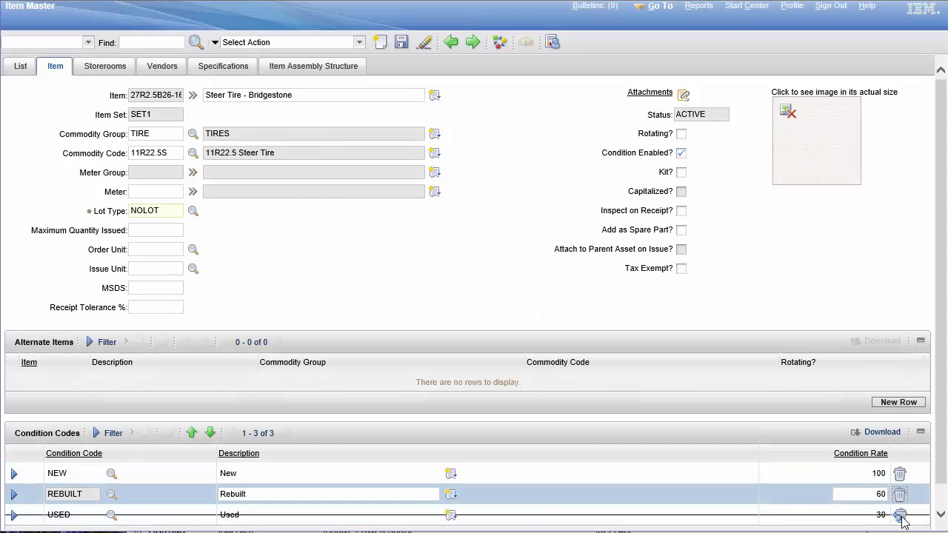
click(711, 514)
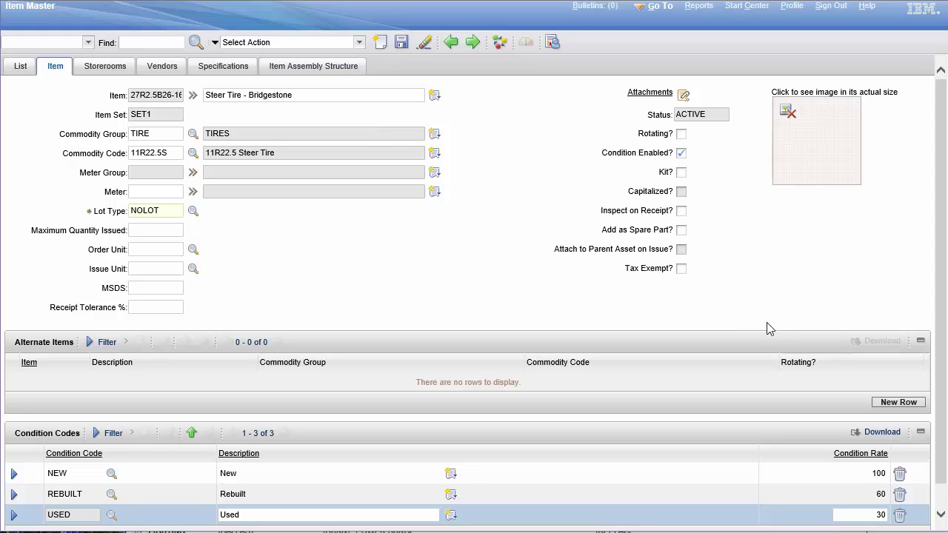
Check the Capitalized option, and temporarily mark the item as rotating to examine the options available for rotating items.
click(682, 193)
click(681, 134)
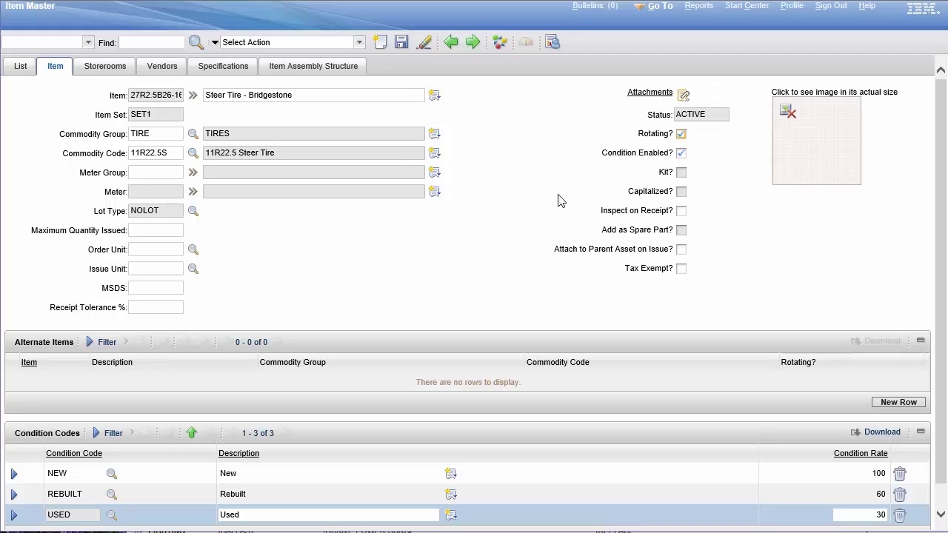
click(682, 151)
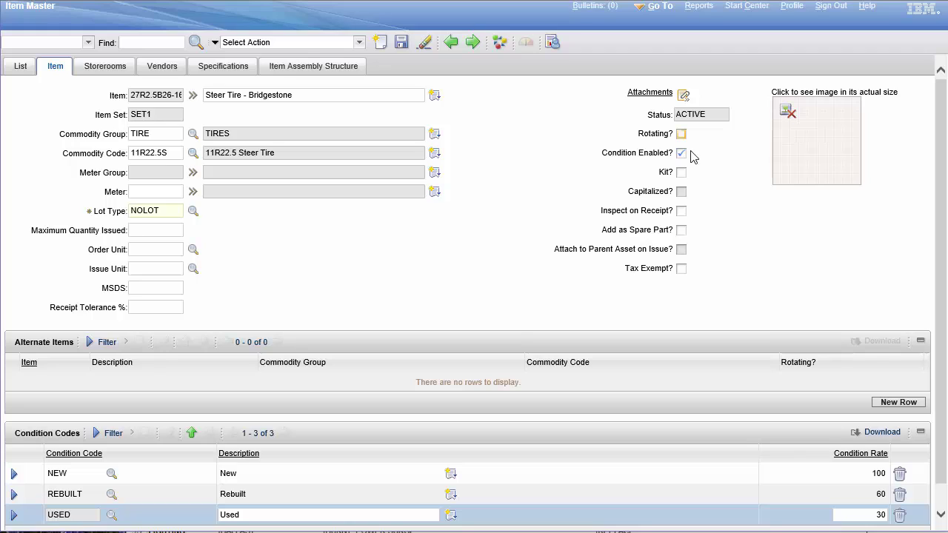
click(681, 134)
Add an alternate item row and assign 11R22.5GS-17, the Goodyear 11R22.5 G327 Steer Tire, found by filtering the commodity group by "tire".
scroll(525, 308, down, 1)
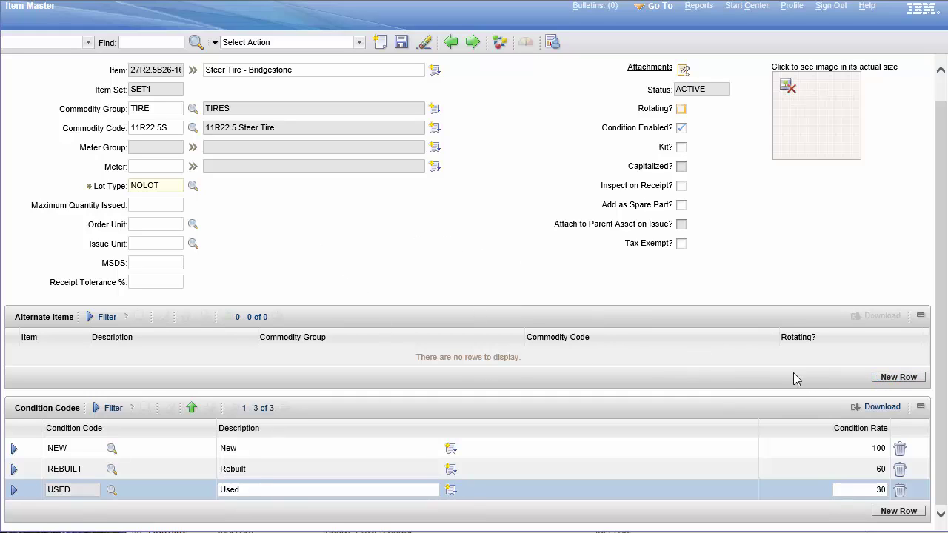
click(899, 379)
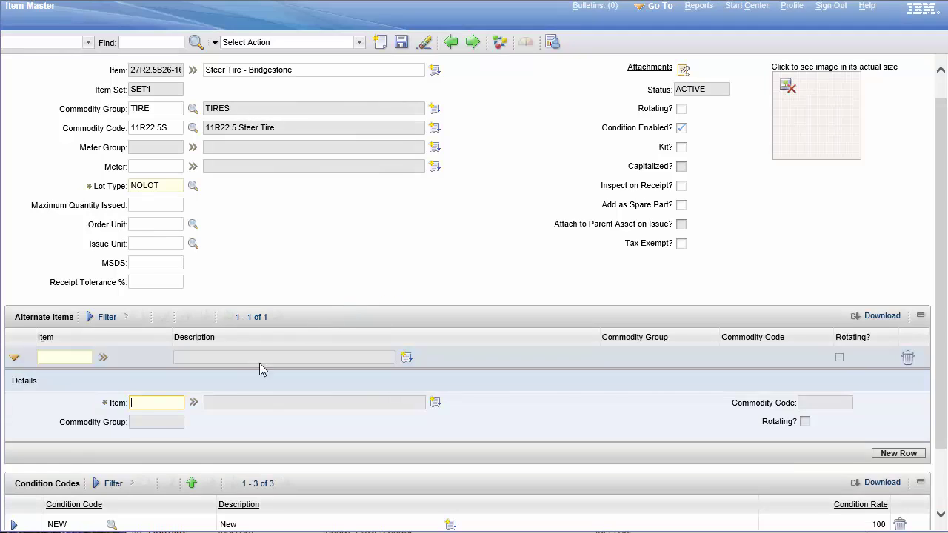
click(194, 402)
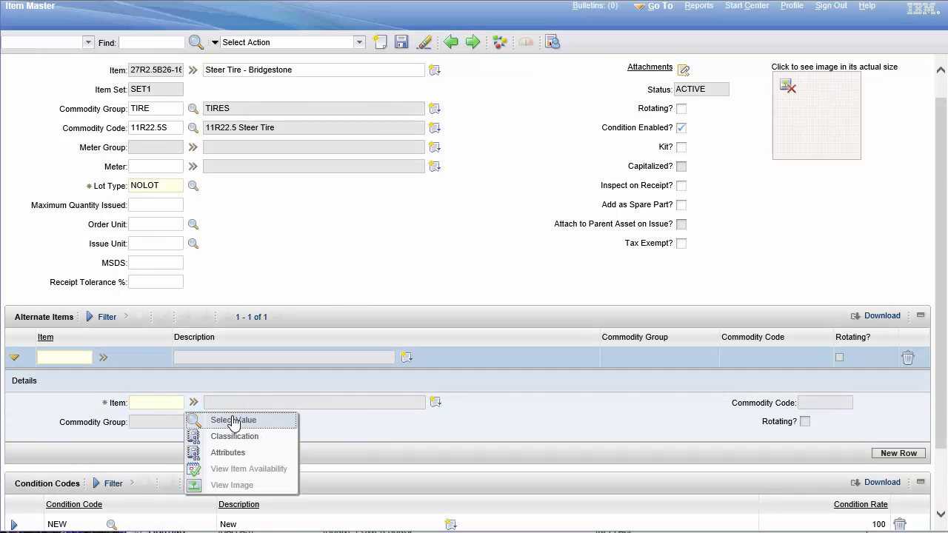
click(234, 420)
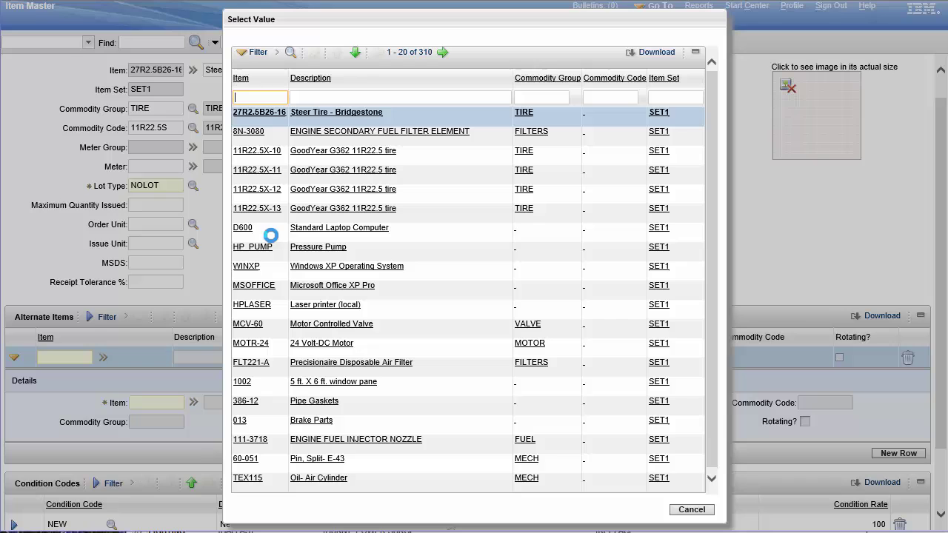
click(325, 96)
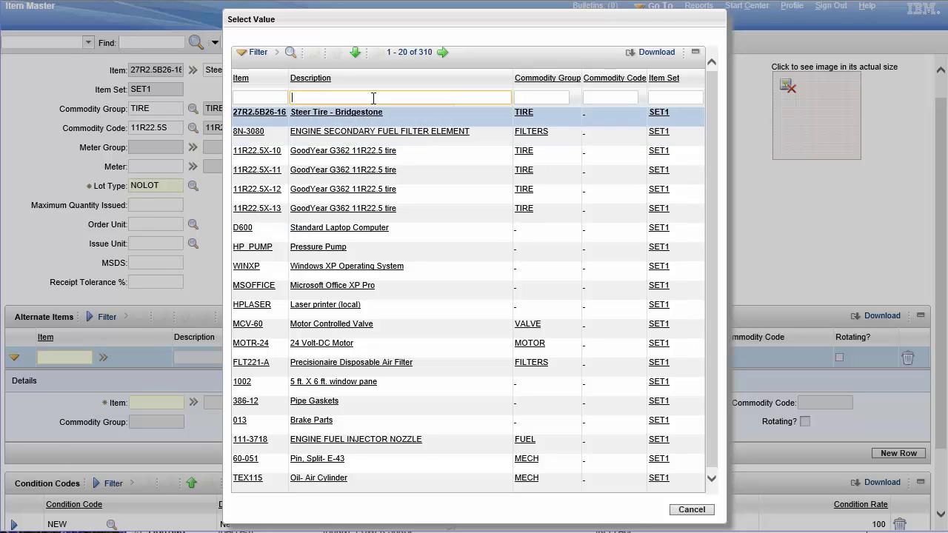
click(533, 96)
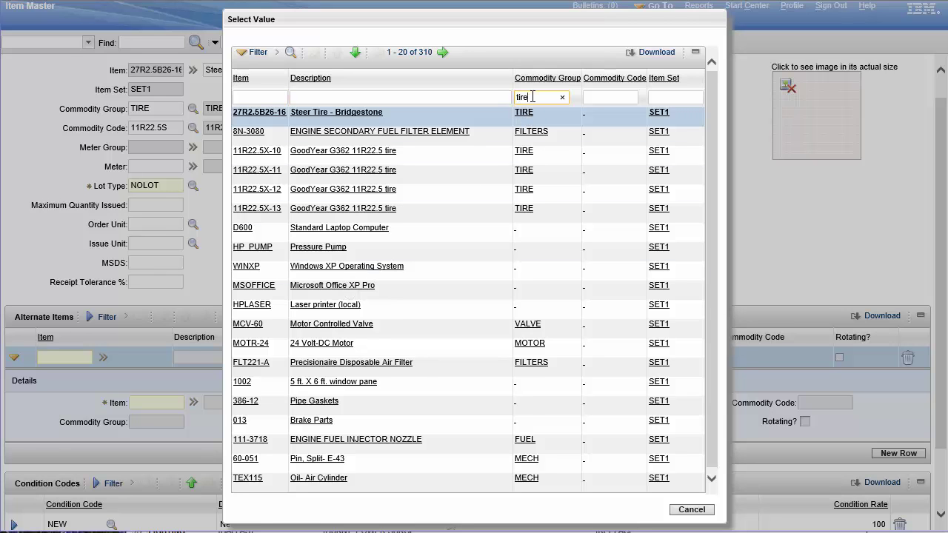
key(Return)
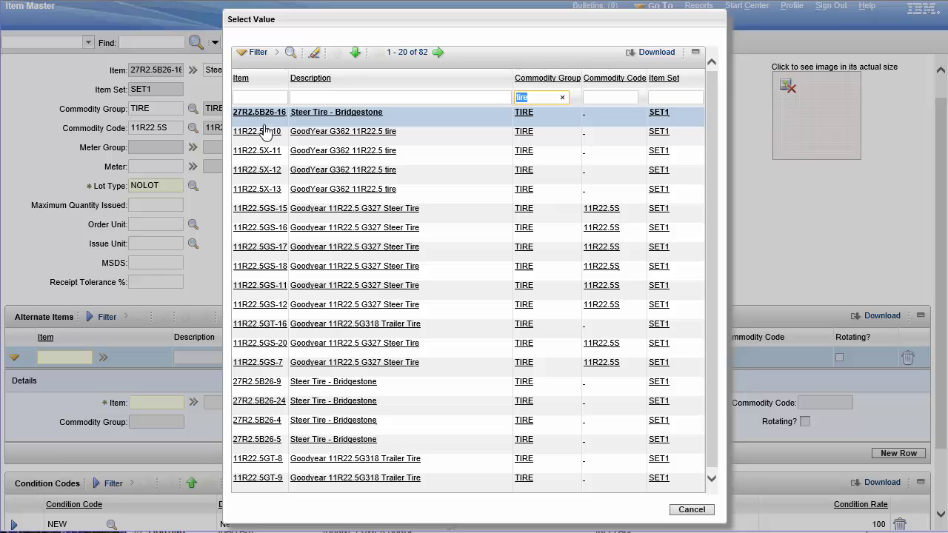
click(236, 112)
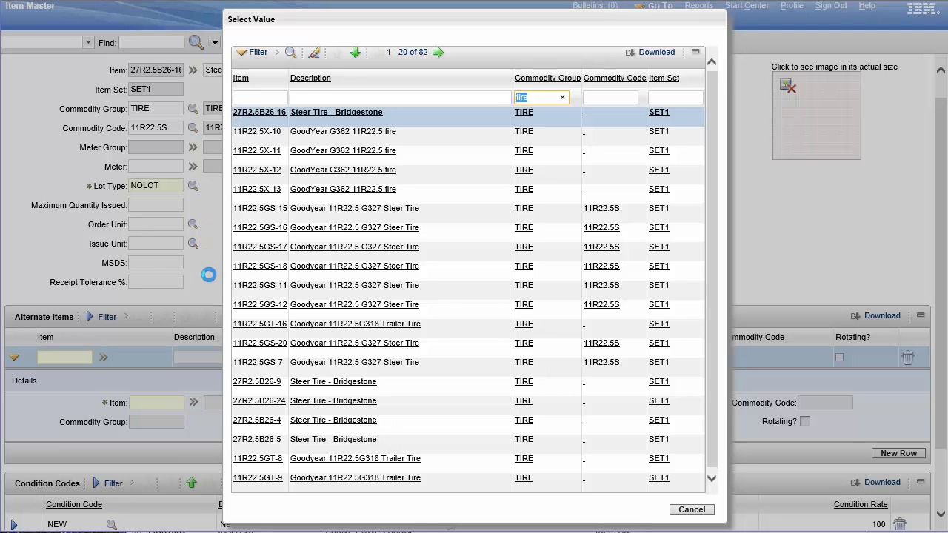
click(270, 247)
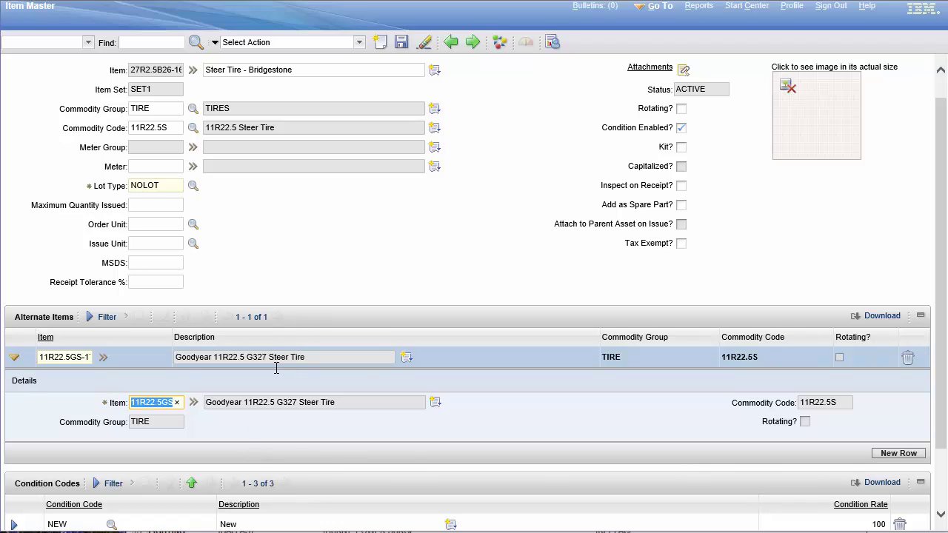